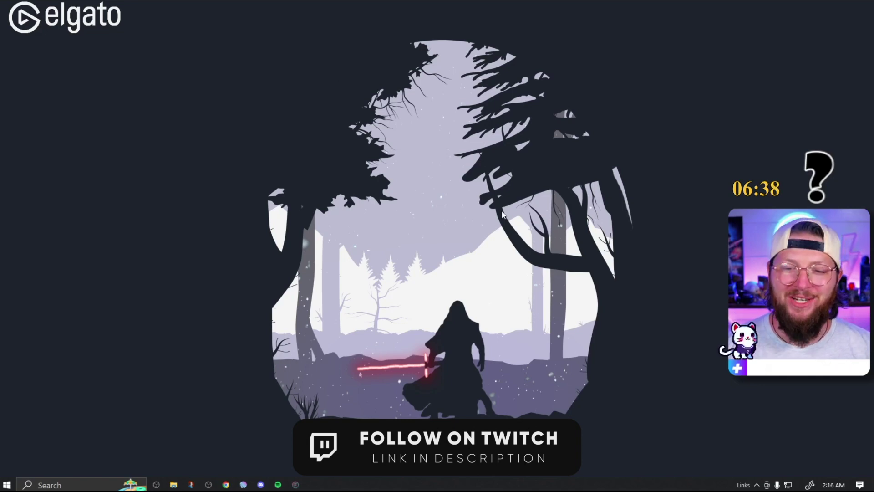
View the xpression camera website in Chrome, including its Mac and Windows download options, then minimize the browser.
{"action": "left_click", "coordinate": [244, 473]}
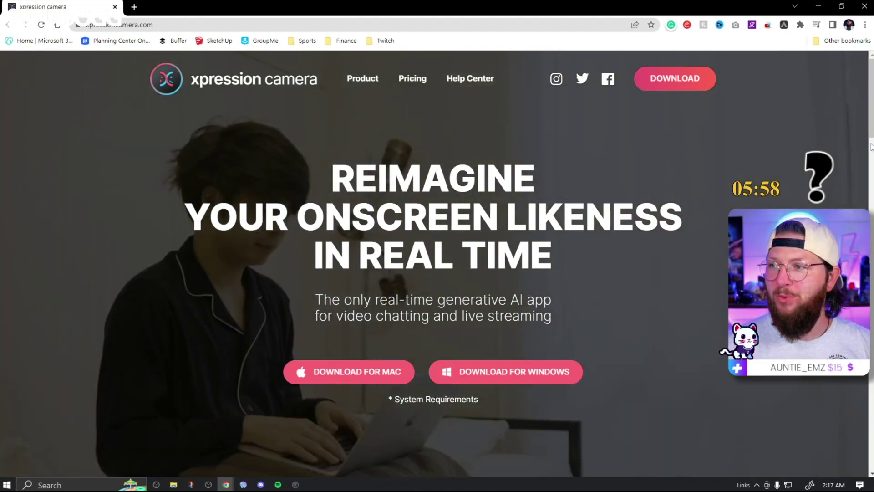
{"action": "left_click", "coordinate": [818, 6]}
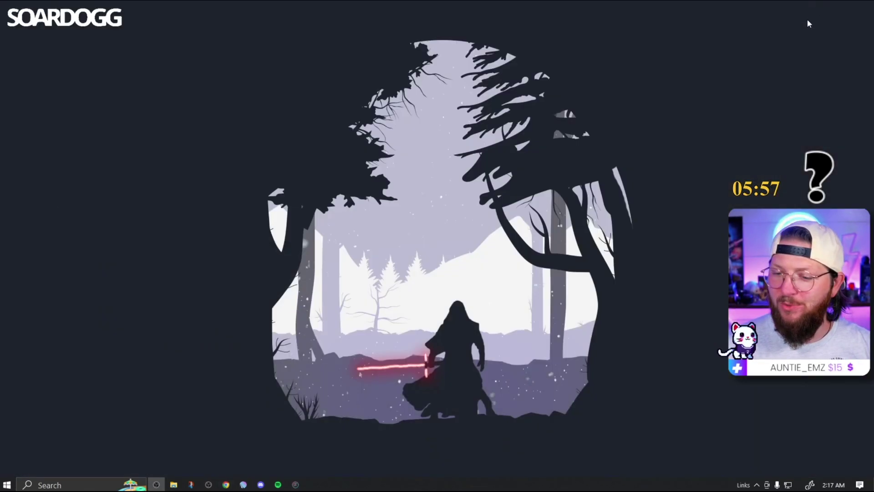
Switch to the xpression camera app, reposition its window and open its settings.
{"action": "left_click", "coordinate": [296, 484]}
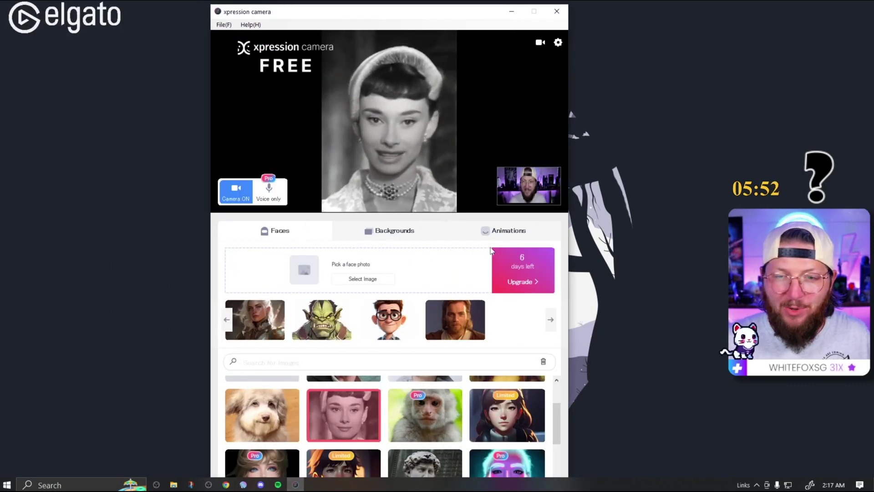
{"action": "left_click_drag", "start_coordinate": [395, 16], "coordinate": [387, 10]}
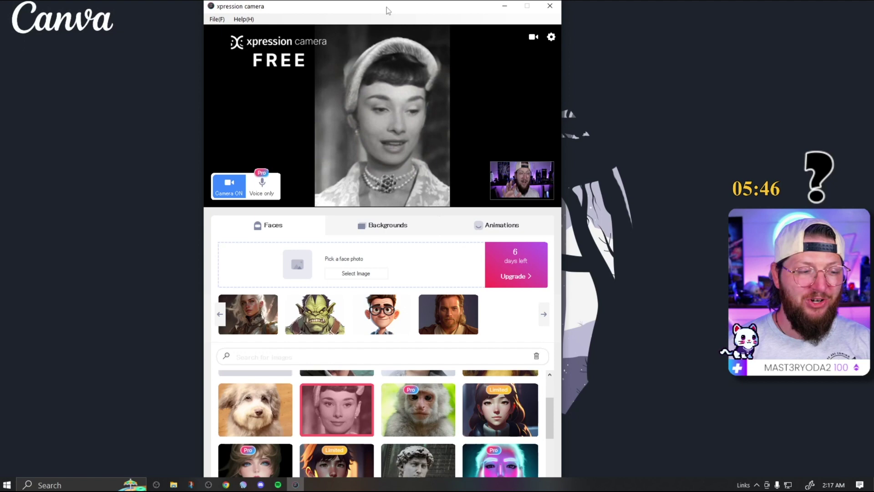
{"action": "left_click", "coordinate": [552, 37]}
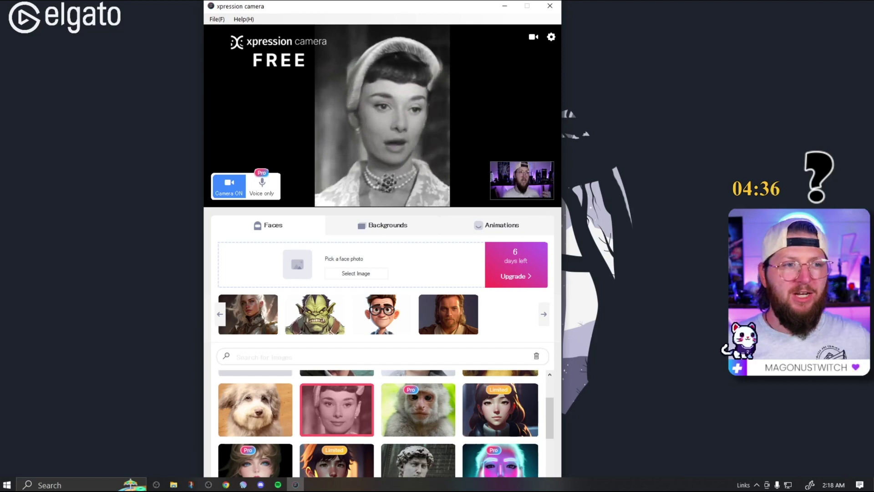
Switch to OBS and add the existing xpression Video Capture Device as a source in the Game Scene.
{"action": "left_click", "coordinate": [157, 485]}
{"action": "left_click_drag", "start_coordinate": [71, 53], "coordinate": [517, 15]}
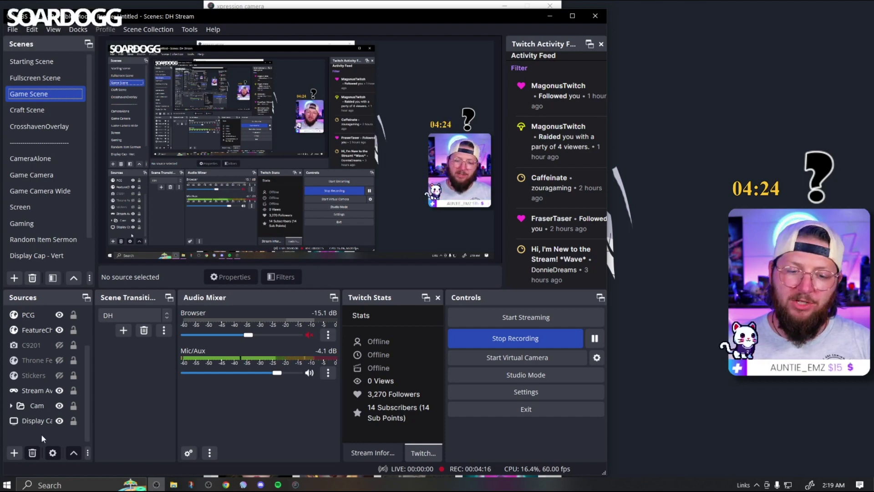
{"action": "left_click", "coordinate": [14, 452]}
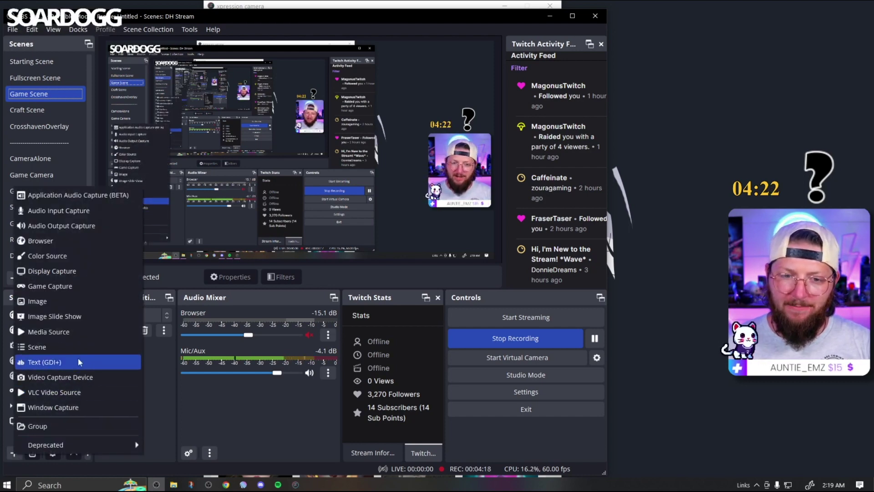
{"action": "left_click", "coordinate": [73, 378]}
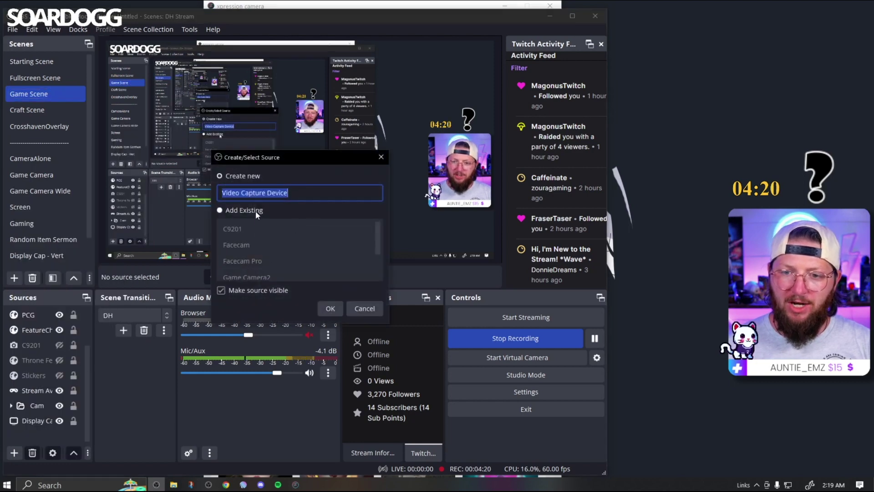
{"action": "left_click", "coordinate": [240, 210]}
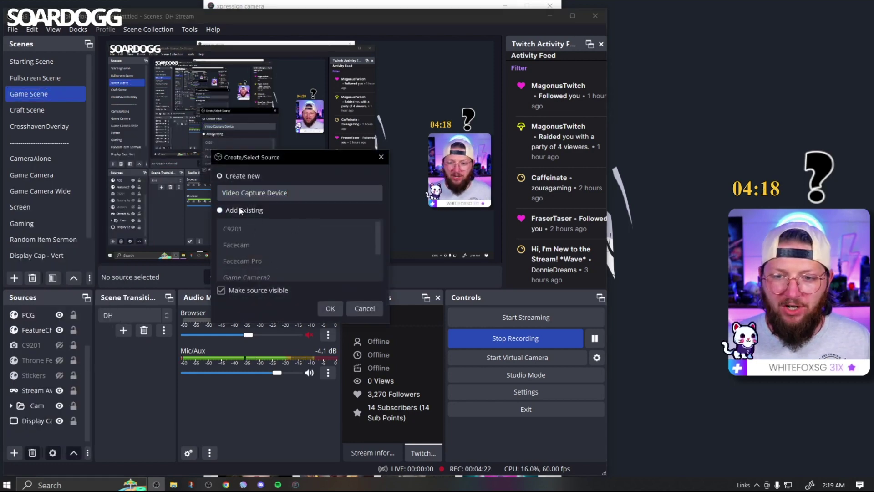
{"action": "scroll", "coordinate": [296, 245], "scroll_direction": "down", "scroll_amount": 2}
{"action": "left_click", "coordinate": [246, 245]}
{"action": "left_click", "coordinate": [246, 261]}
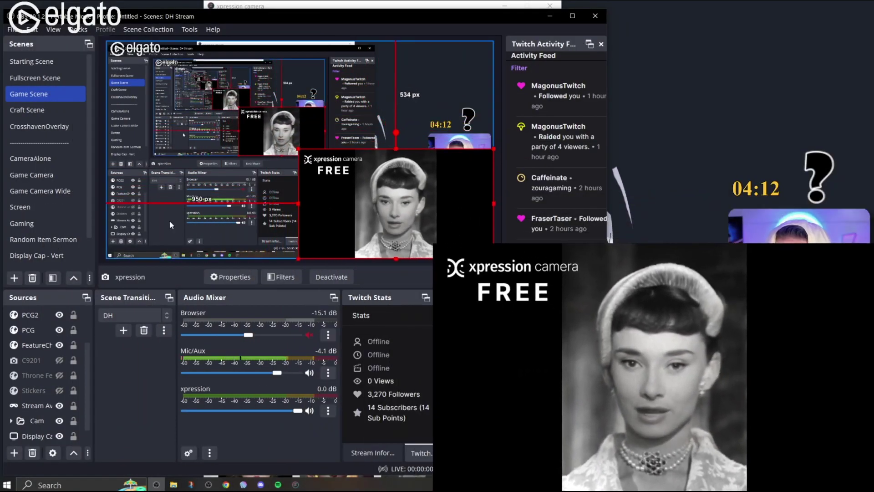
Open the xpression source's properties, choose xpression camera as the device and accept.
{"action": "scroll", "coordinate": [38, 393], "scroll_direction": "up", "scroll_amount": 2}
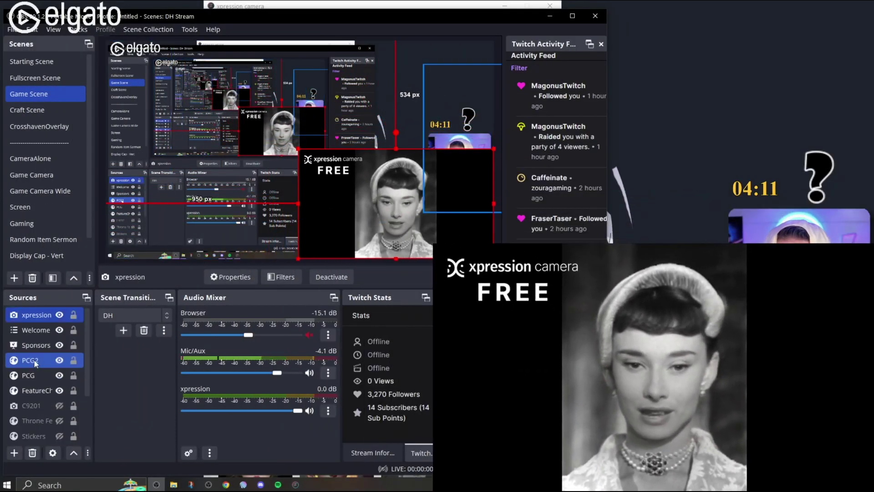
{"action": "double_click", "coordinate": [39, 317]}
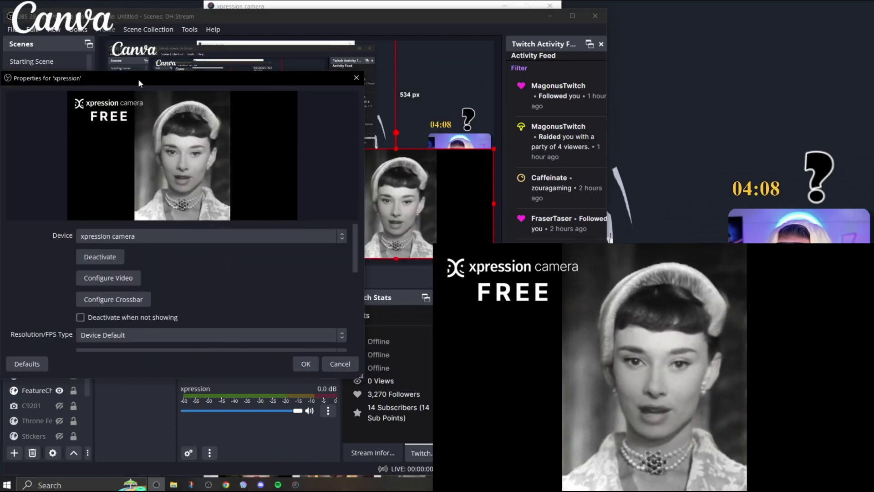
{"action": "left_click_drag", "start_coordinate": [186, 81], "coordinate": [171, 84]}
{"action": "left_click", "coordinate": [118, 239]}
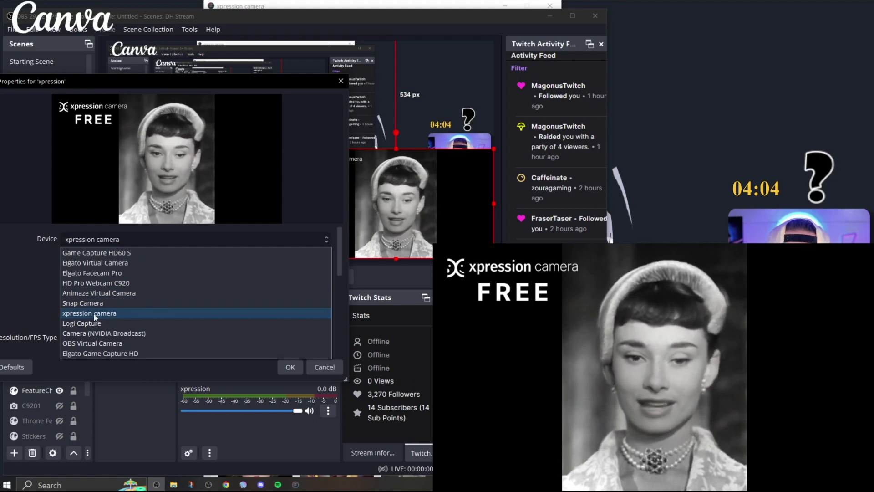
{"action": "left_click", "coordinate": [76, 315]}
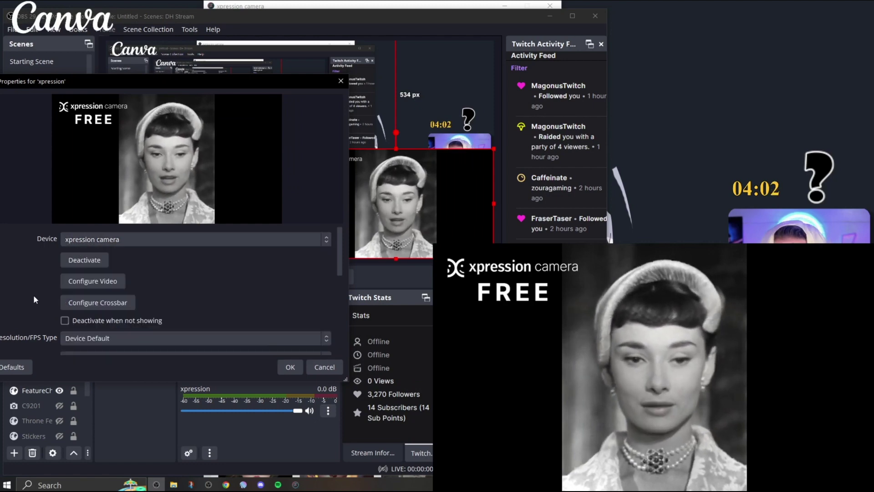
{"action": "left_click", "coordinate": [283, 365]}
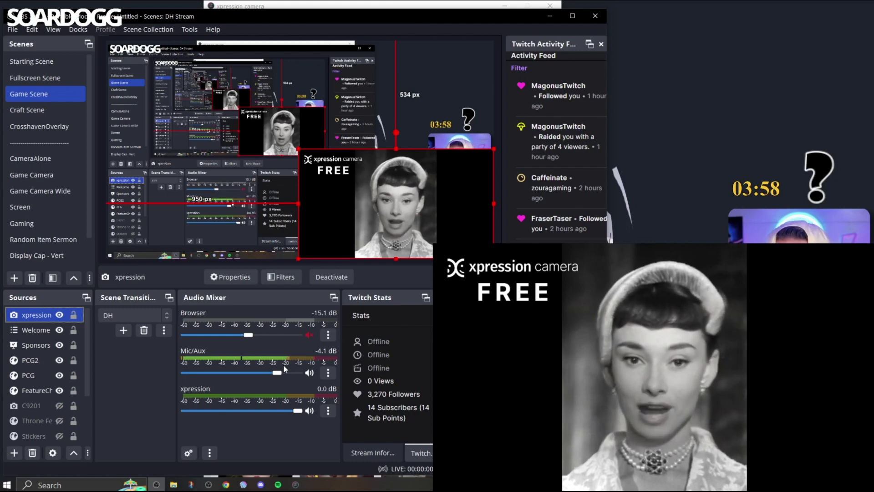
Remove the xpression source from the Game Scene and return to the xpression camera app.
{"action": "left_click", "coordinate": [32, 452]}
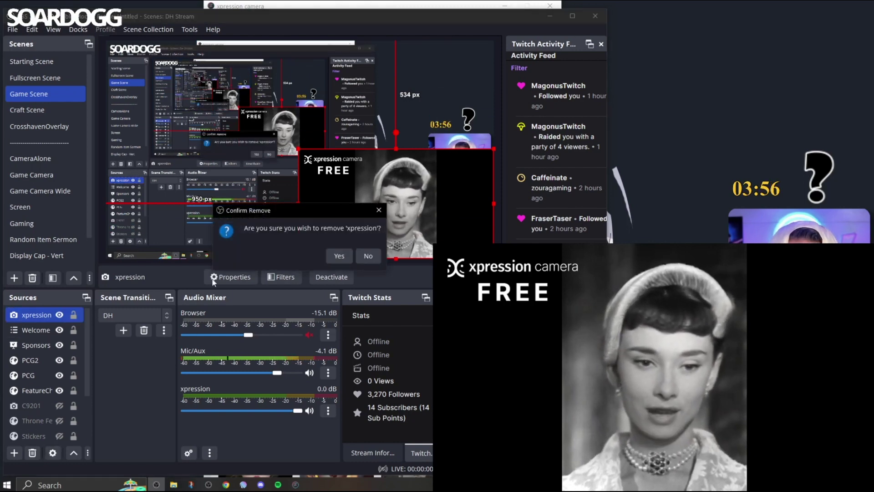
{"action": "left_click", "coordinate": [338, 256]}
{"action": "left_click", "coordinate": [406, 5]}
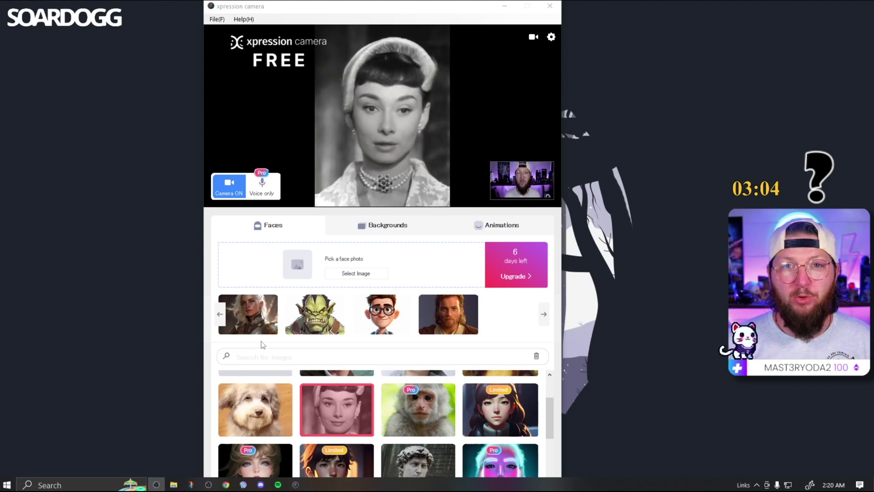
Try the robed, bearded man's face and the white-haired armoured woman's face from the added face photos.
{"action": "left_click", "coordinate": [450, 301]}
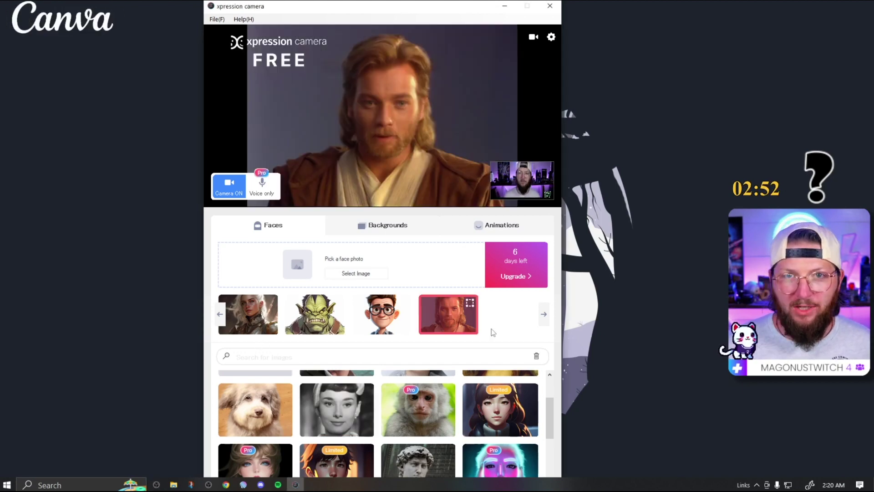
{"action": "left_click", "coordinate": [261, 320]}
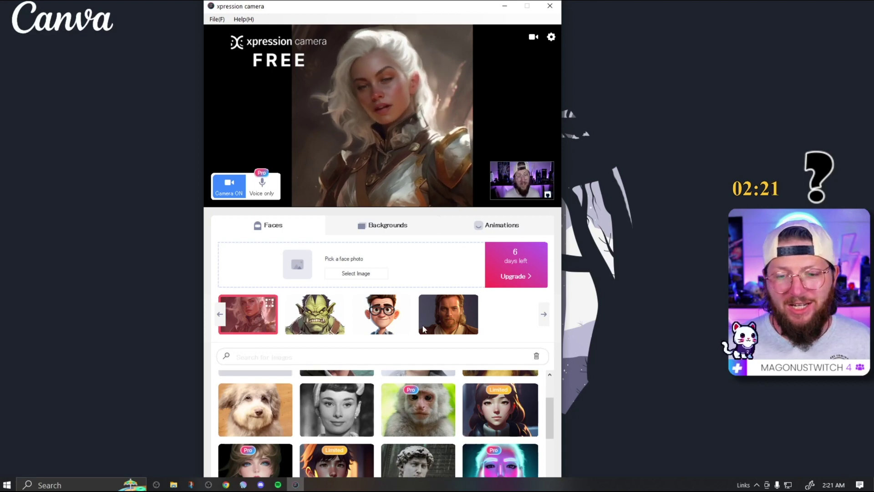
Browse the remaining added faces and the preset face library, and apply the white-haired armoured man's face.
{"action": "left_click", "coordinate": [220, 315]}
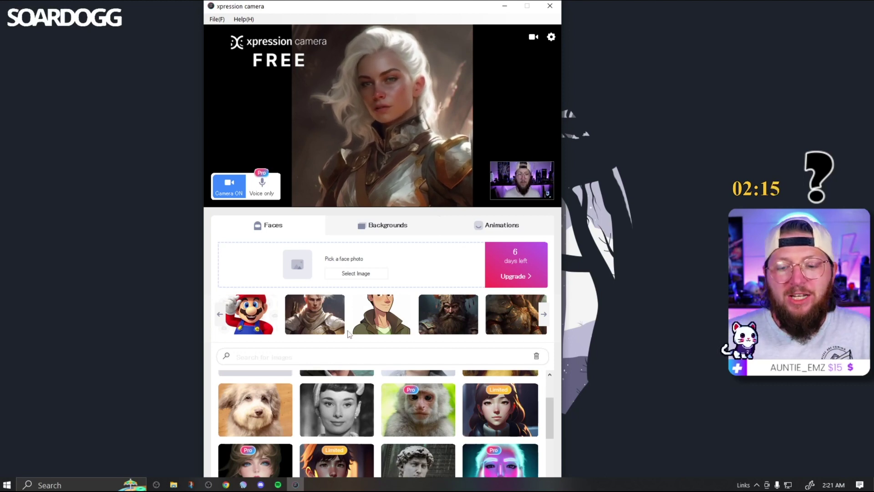
{"action": "scroll", "coordinate": [502, 414], "scroll_direction": "up", "scroll_amount": 1}
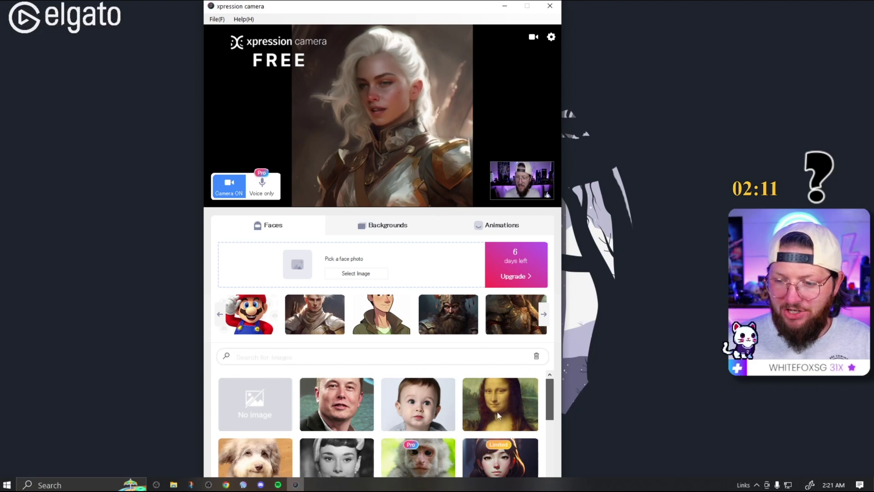
{"action": "scroll", "coordinate": [425, 409], "scroll_direction": "down", "scroll_amount": 1}
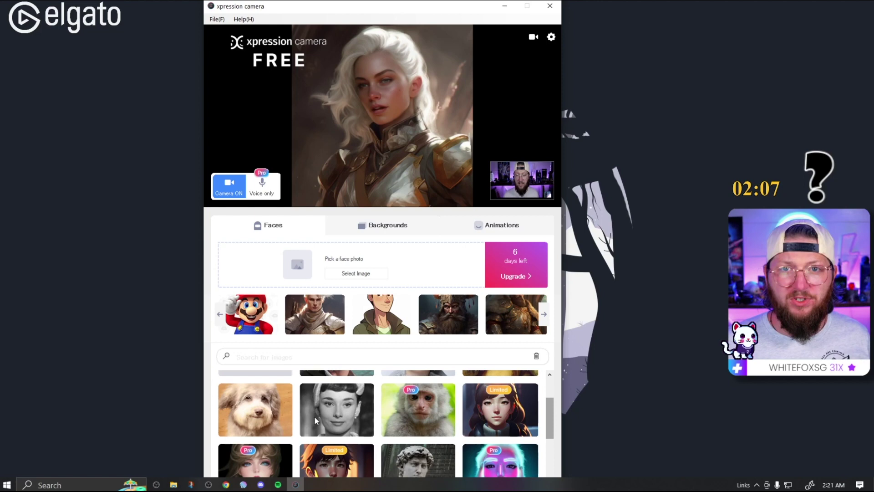
{"action": "scroll", "coordinate": [334, 408], "scroll_direction": "down", "scroll_amount": 1}
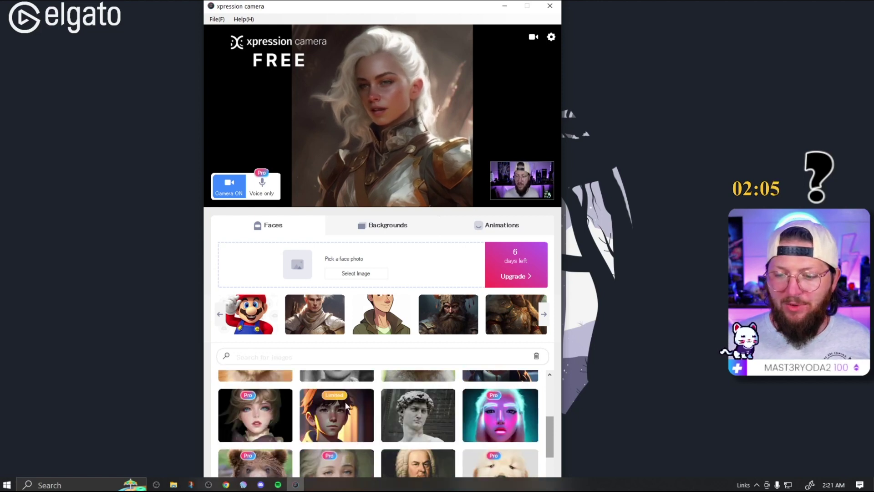
{"action": "scroll", "coordinate": [335, 419], "scroll_direction": "up", "scroll_amount": 1}
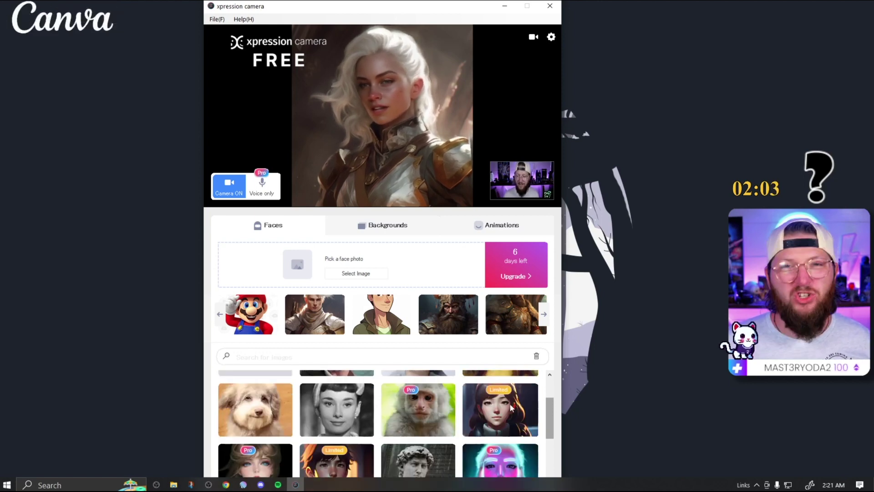
{"action": "scroll", "coordinate": [410, 431], "scroll_direction": "up", "scroll_amount": 1}
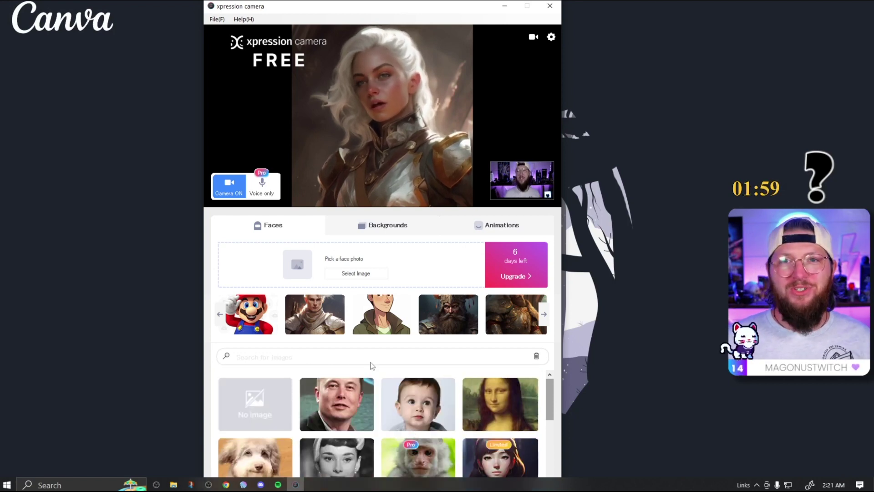
{"action": "left_click", "coordinate": [312, 319]}
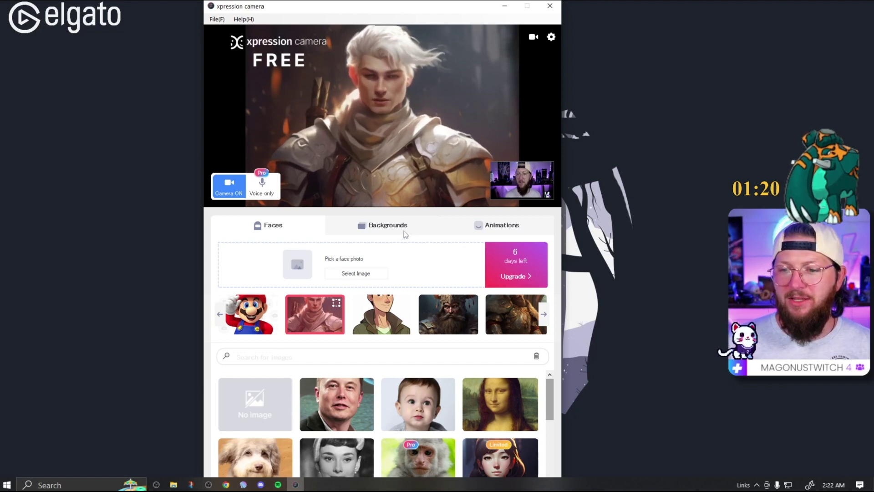
Try the dark brick background behind the character, then reset the background to No Image.
{"action": "left_click", "coordinate": [381, 230]}
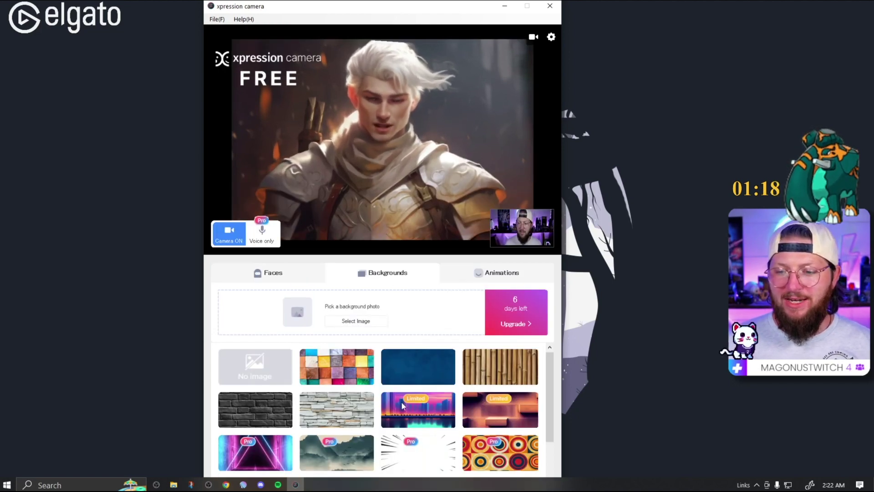
{"action": "scroll", "coordinate": [406, 416], "scroll_direction": "down", "scroll_amount": 1}
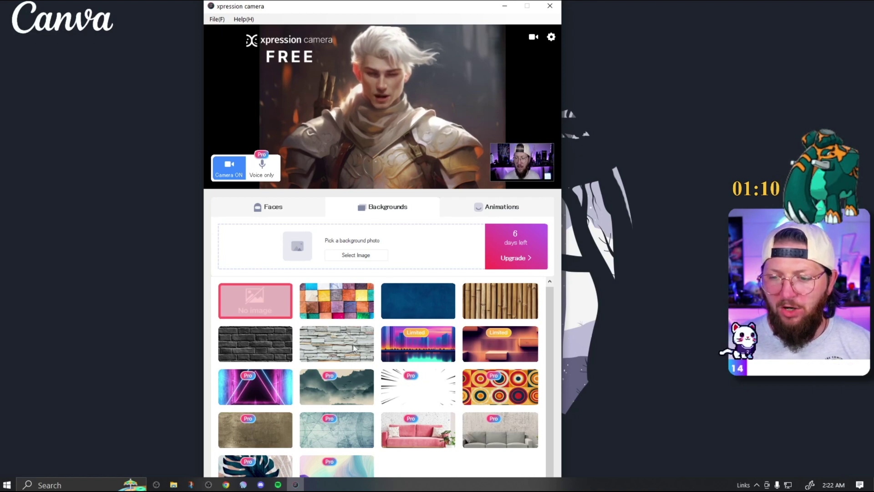
{"action": "left_click", "coordinate": [270, 340]}
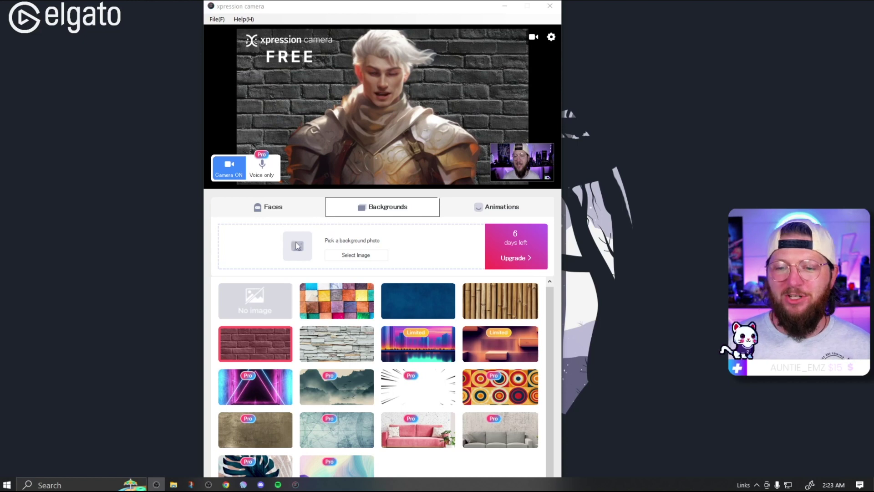
{"action": "left_click", "coordinate": [267, 303]}
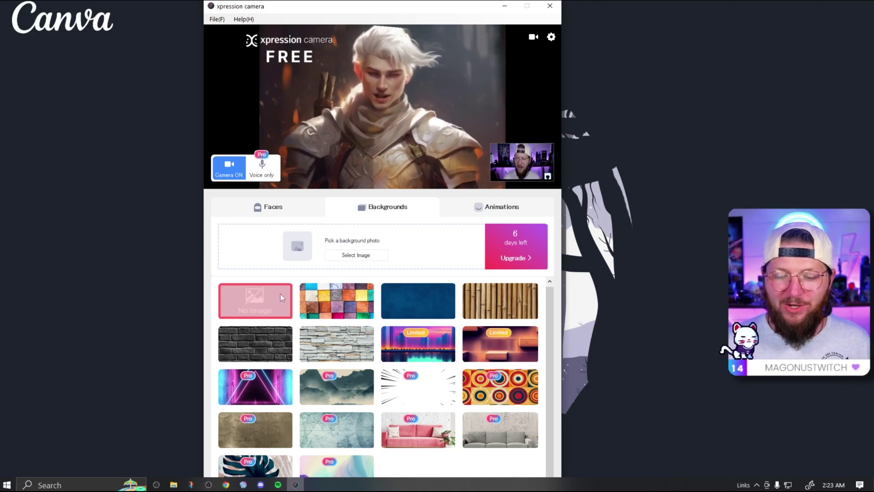
Try the Laughing and Nodding animations on the character, then reset the animation to Default.
{"action": "left_click", "coordinate": [502, 207]}
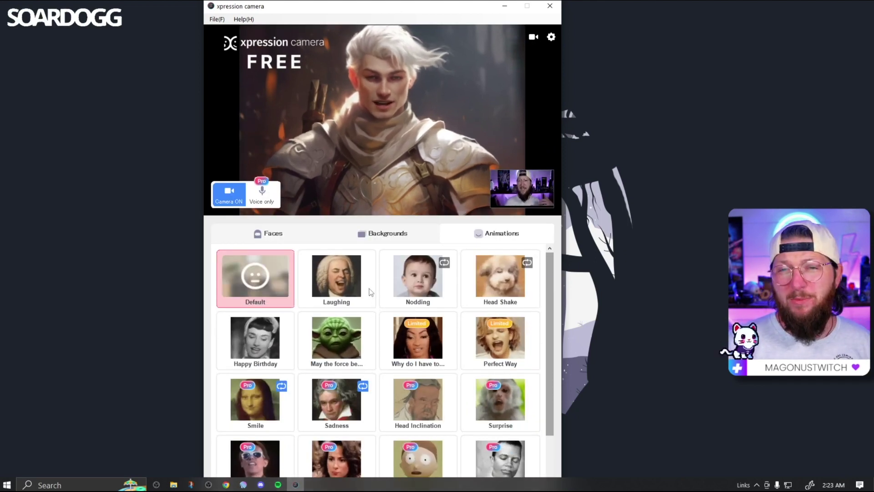
{"action": "left_click", "coordinate": [343, 288]}
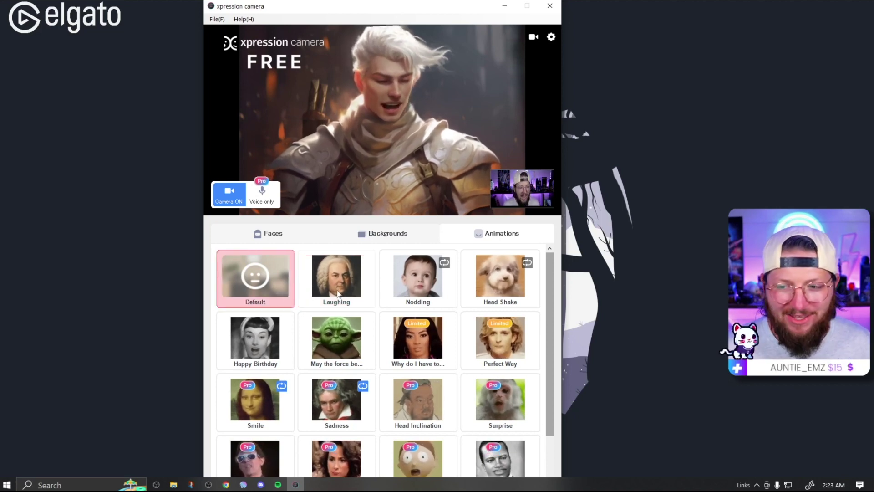
{"action": "left_click", "coordinate": [405, 280]}
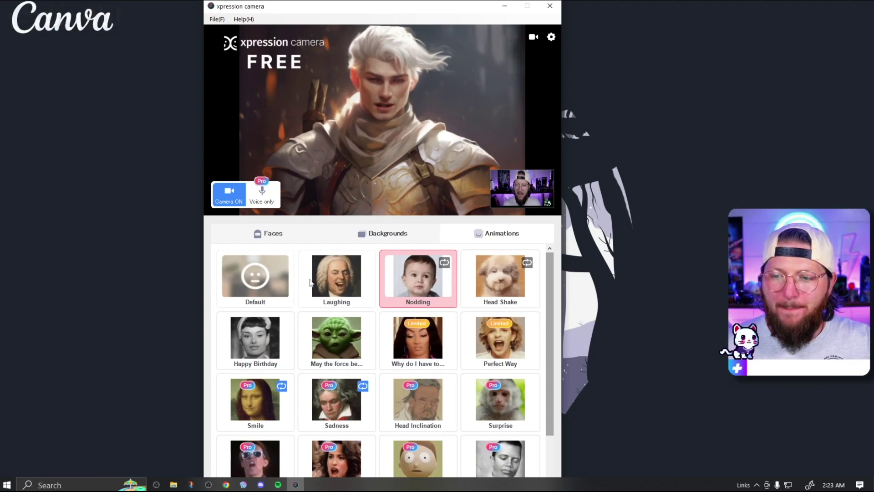
{"action": "left_click", "coordinate": [262, 288]}
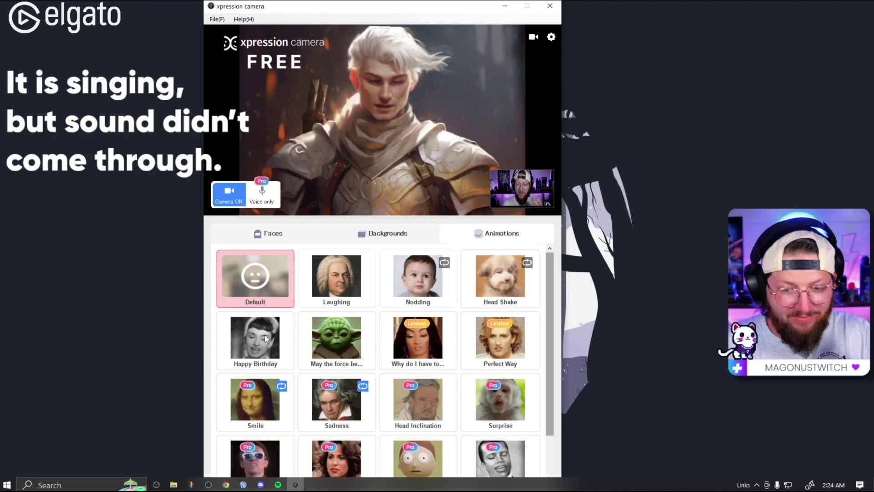
Play the Happy Birthday and Yoda "May the force be..." animations, resetting to Default after each, and return to the face selection.
{"action": "left_click", "coordinate": [264, 334]}
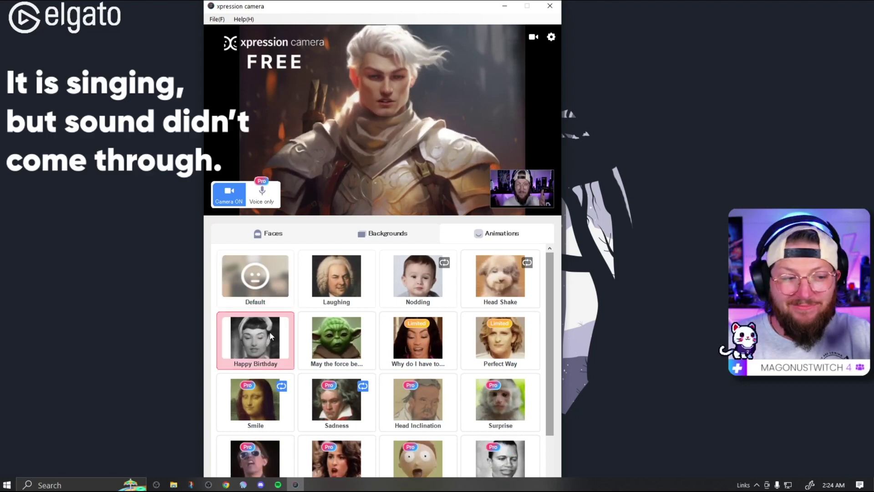
{"action": "left_click", "coordinate": [261, 291]}
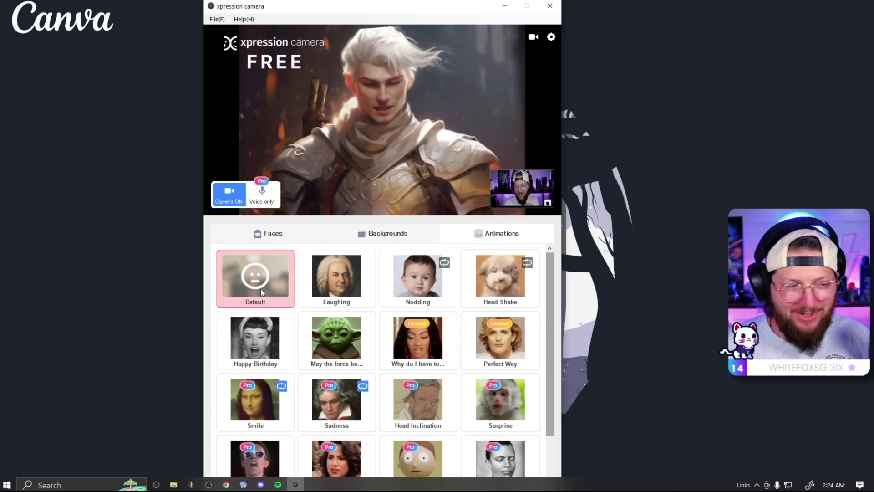
{"action": "left_click", "coordinate": [330, 340]}
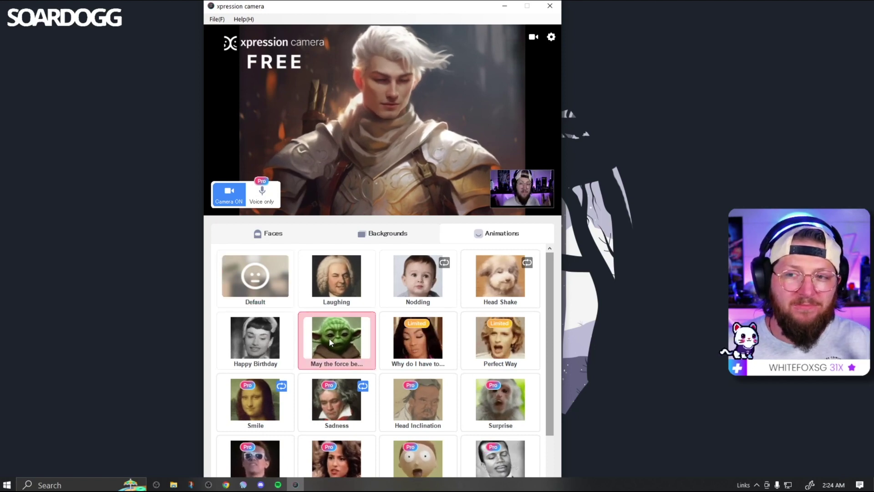
{"action": "left_click", "coordinate": [266, 283]}
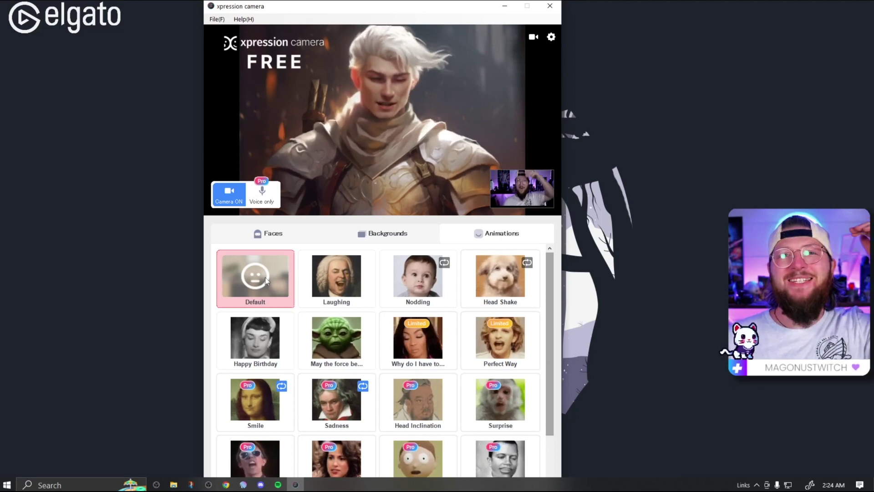
{"action": "left_click", "coordinate": [271, 234]}
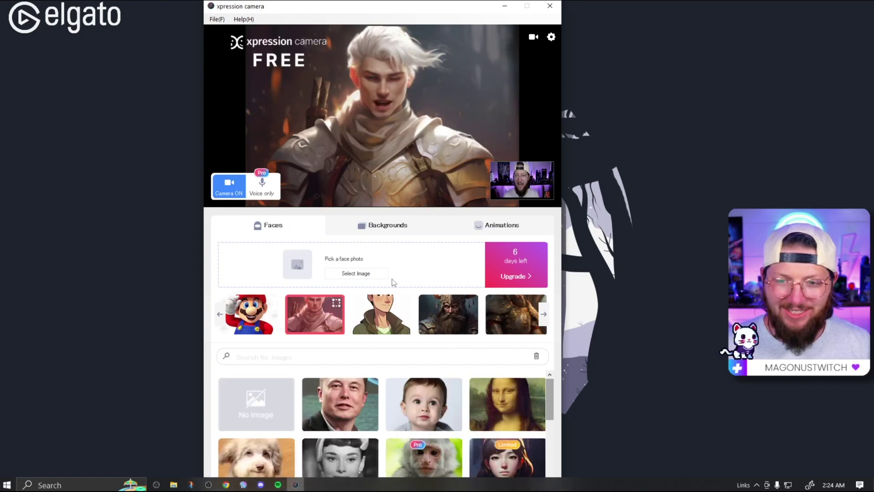